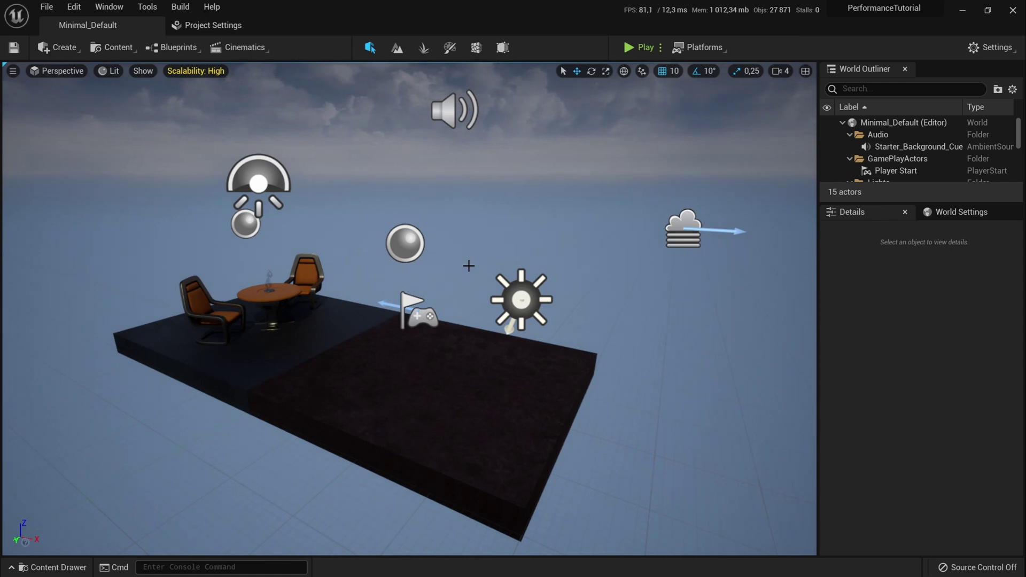
# In Project Settings > Rendering > Shadows, expand the Shadow Map Method dropdown
pyautogui.click(74, 7)
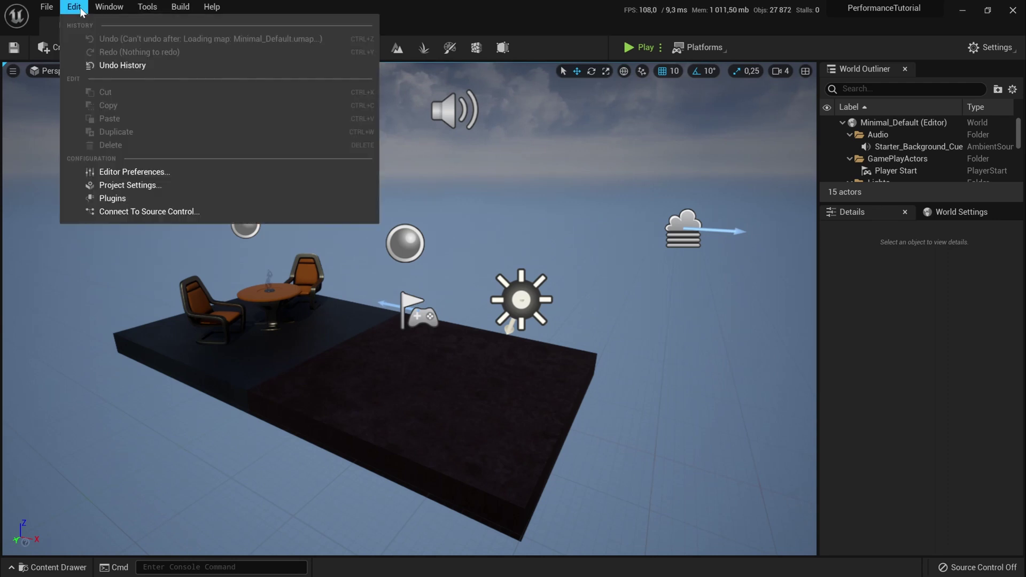
pyautogui.click(129, 186)
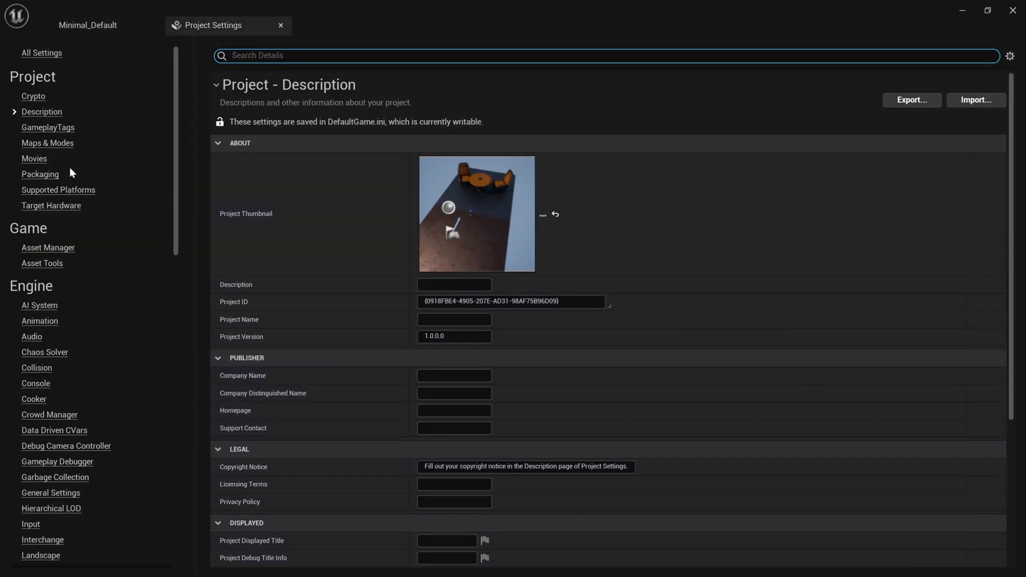
pyautogui.scroll(-2, 71, 266)
pyautogui.scroll(-5, 70, 310)
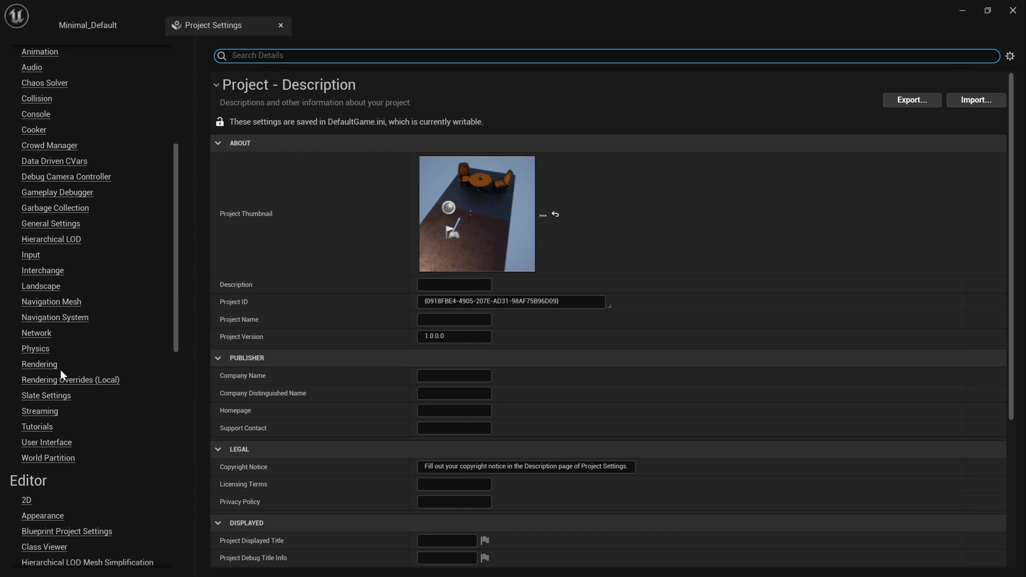
pyautogui.click(59, 364)
pyautogui.scroll(-7, 362, 346)
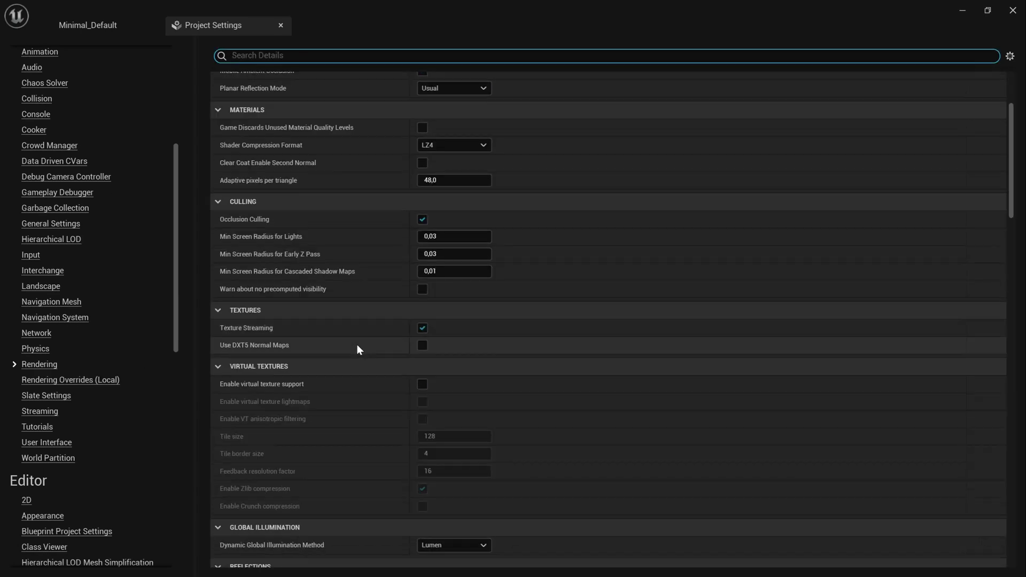
pyautogui.scroll(-5, 355, 344)
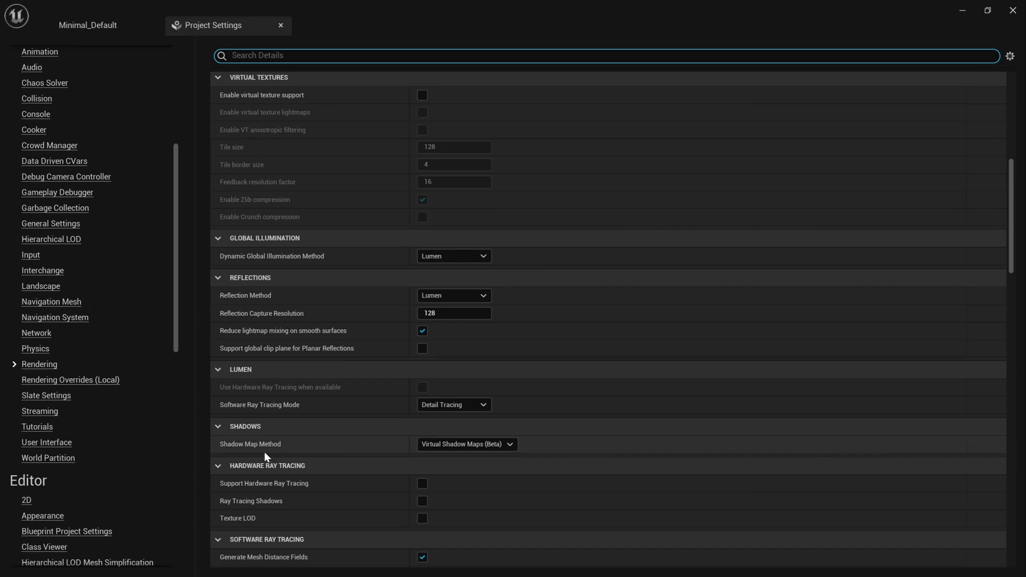
pyautogui.scroll(-1, 509, 448)
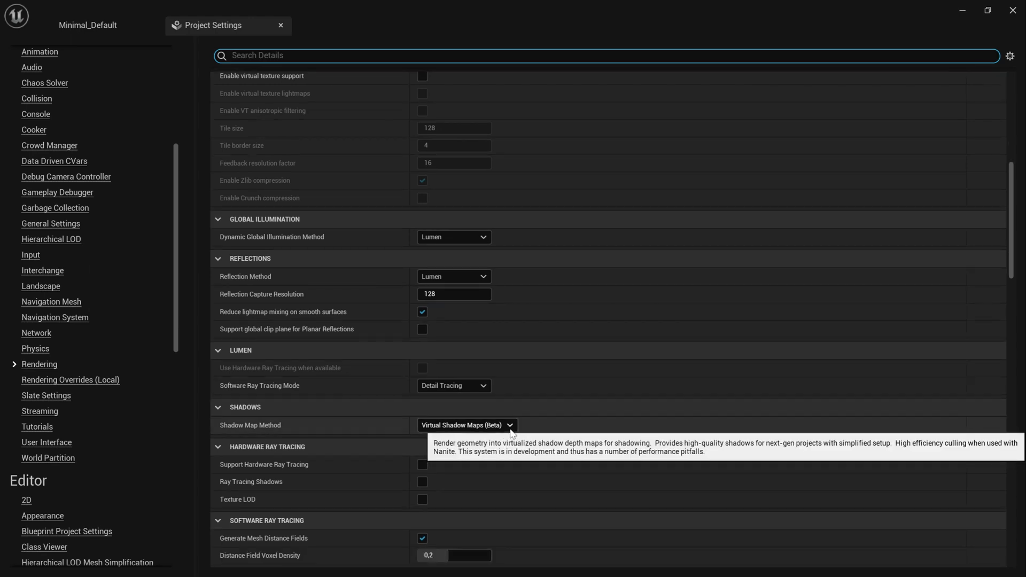
pyautogui.click(507, 427)
# Set the Shadow Map Method to Shadow Maps, then read the Virtual Shadow Maps documentation in Vivaldi
pyautogui.click(488, 434)
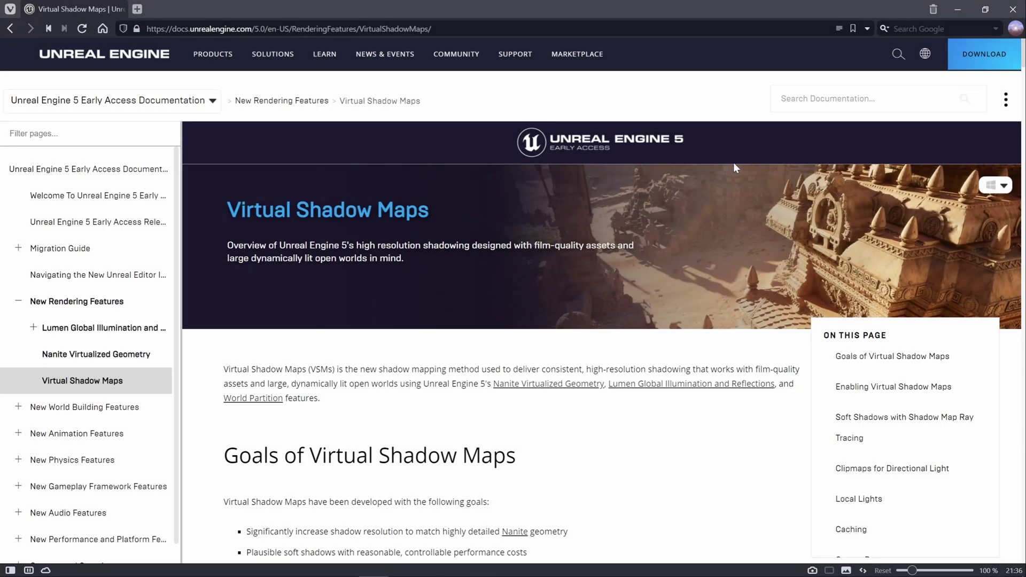
pyautogui.scroll(-3, 734, 168)
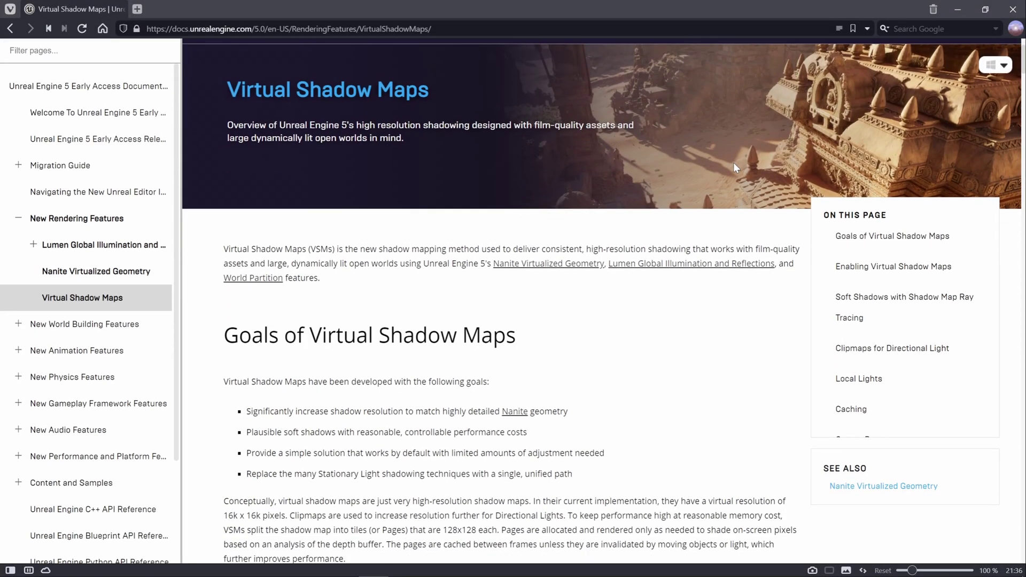
pyautogui.scroll(-1, 739, 166)
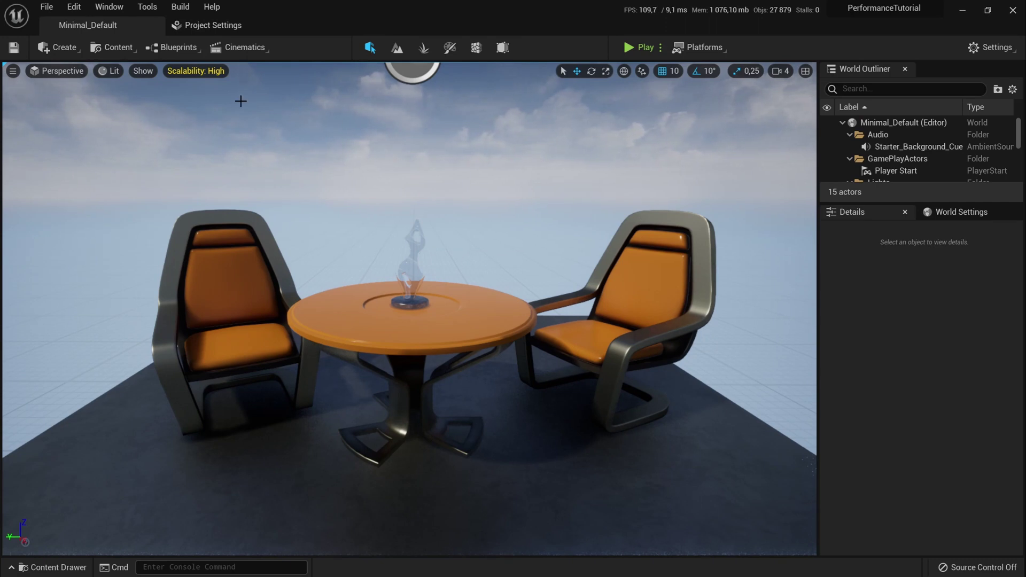
# Uncheck Temporal Super Resolution under Default Settings in Project Settings > Rendering
pyautogui.click(73, 7)
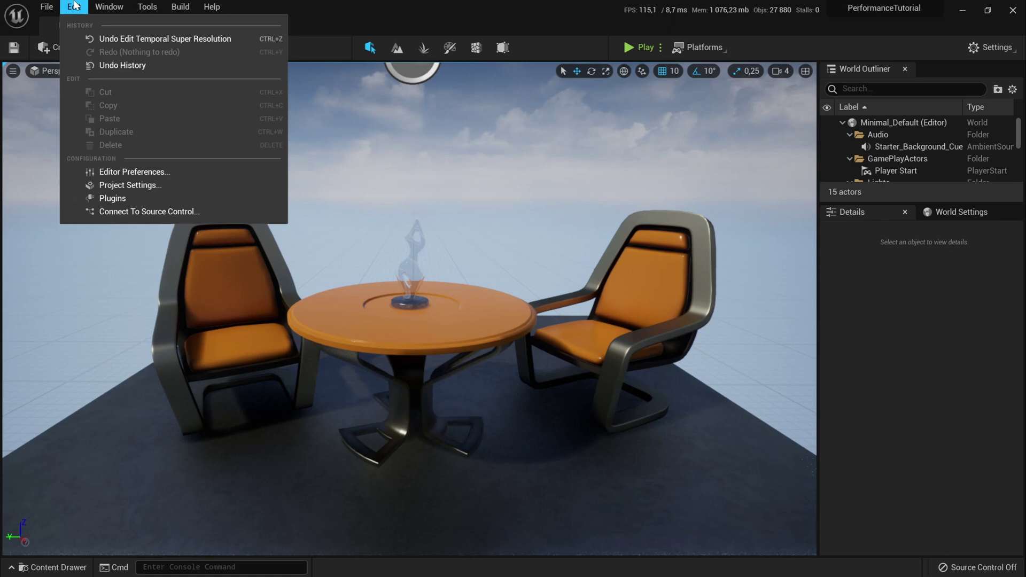
pyautogui.click(141, 184)
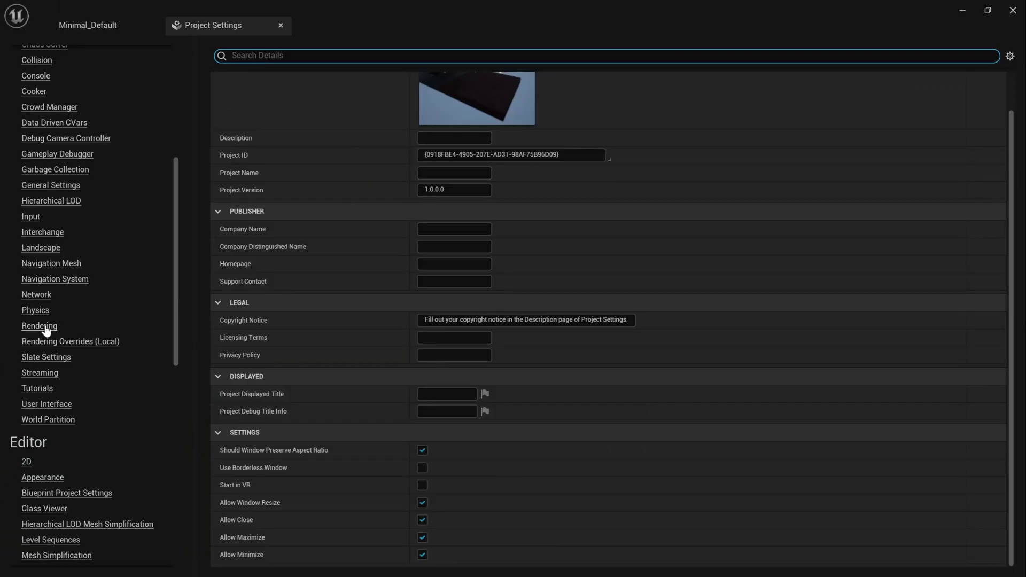
pyautogui.click(47, 324)
pyautogui.scroll(-3, 367, 279)
pyautogui.scroll(-15, 367, 283)
pyautogui.scroll(-15, 368, 280)
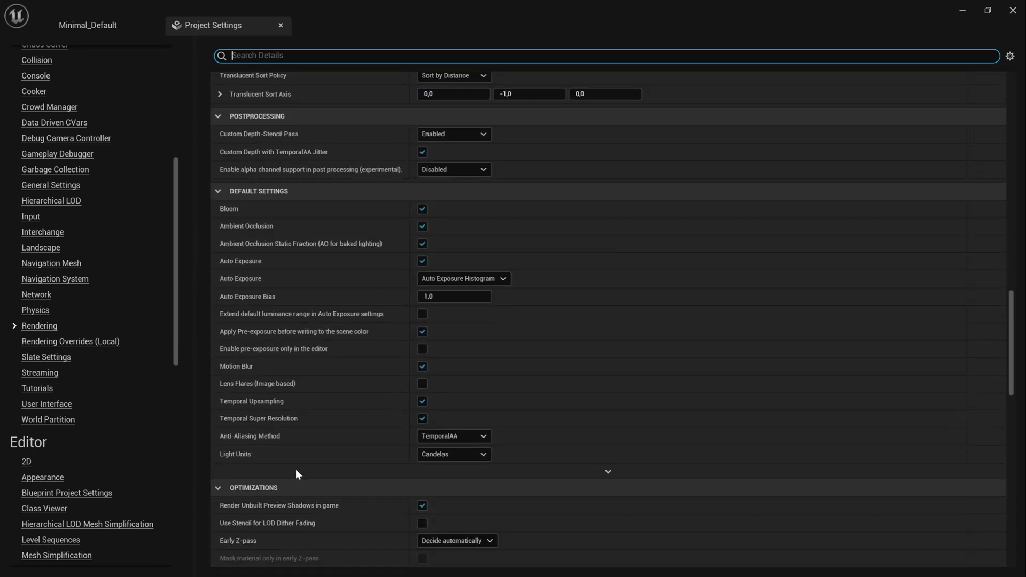
pyautogui.click(422, 419)
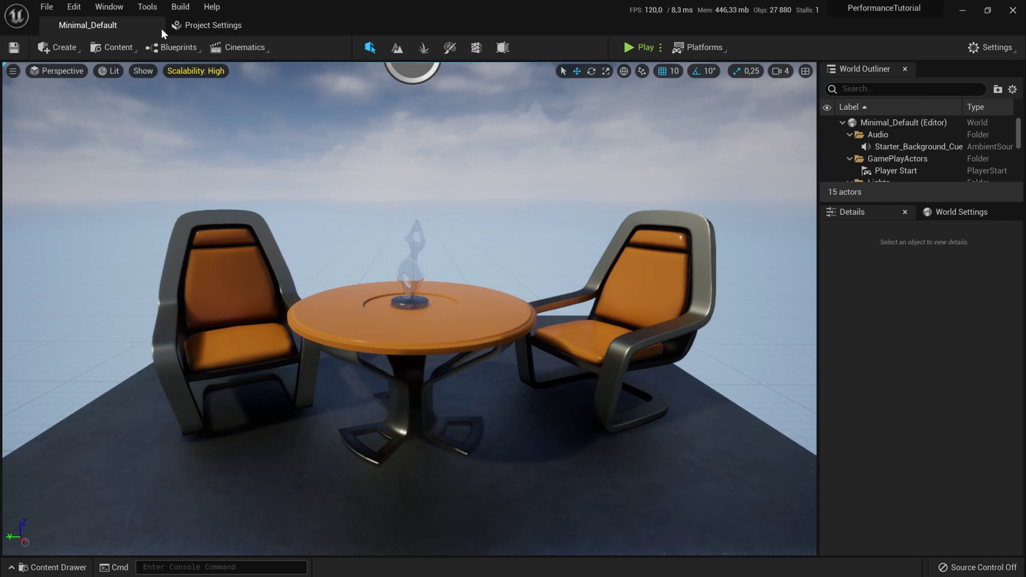
# Change the Dynamic Global Illumination Method from Lumen to None in Project Settings > Rendering
pyautogui.click(74, 7)
pyautogui.click(150, 184)
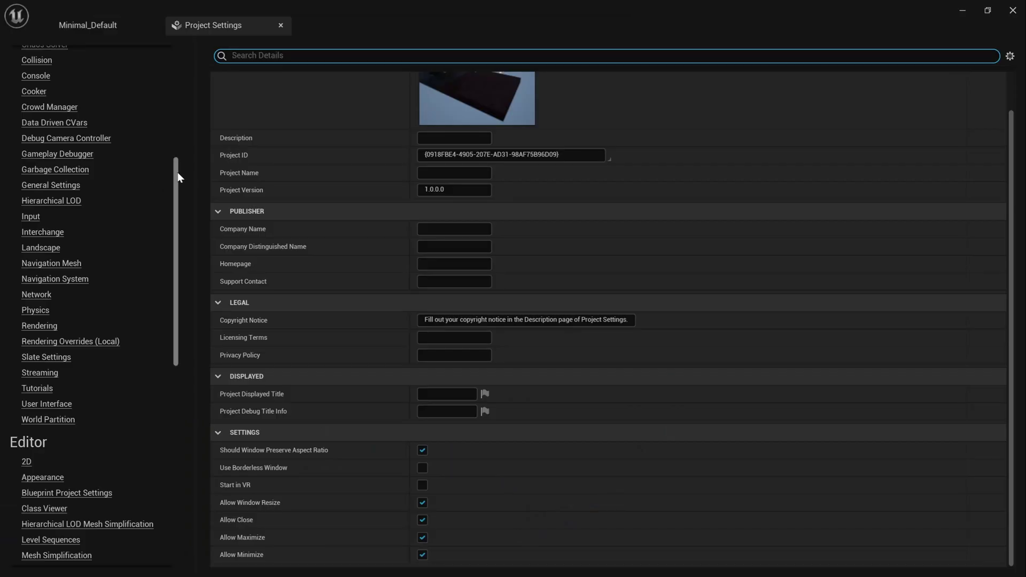
pyautogui.click(47, 326)
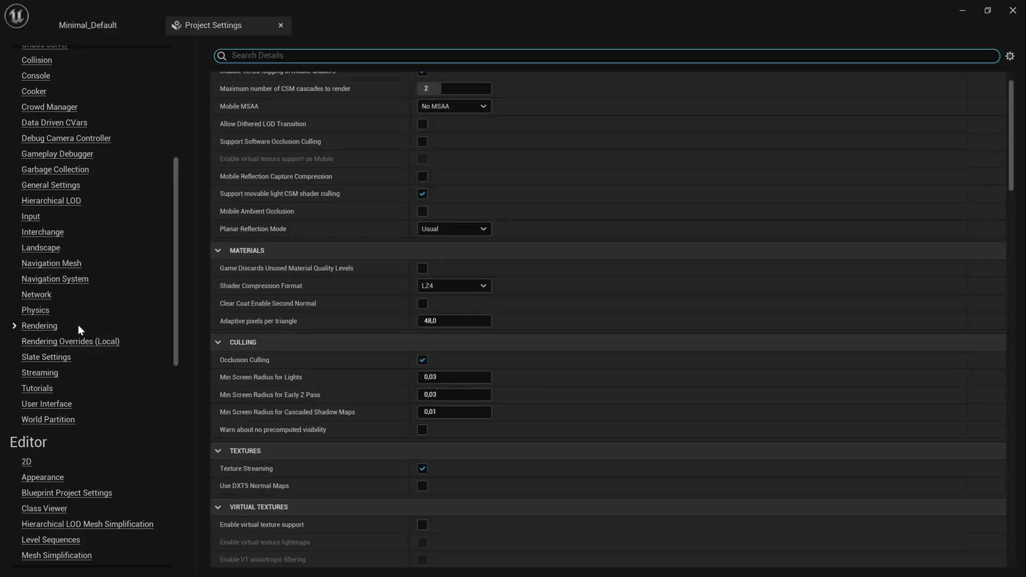
pyautogui.scroll(-10, 288, 292)
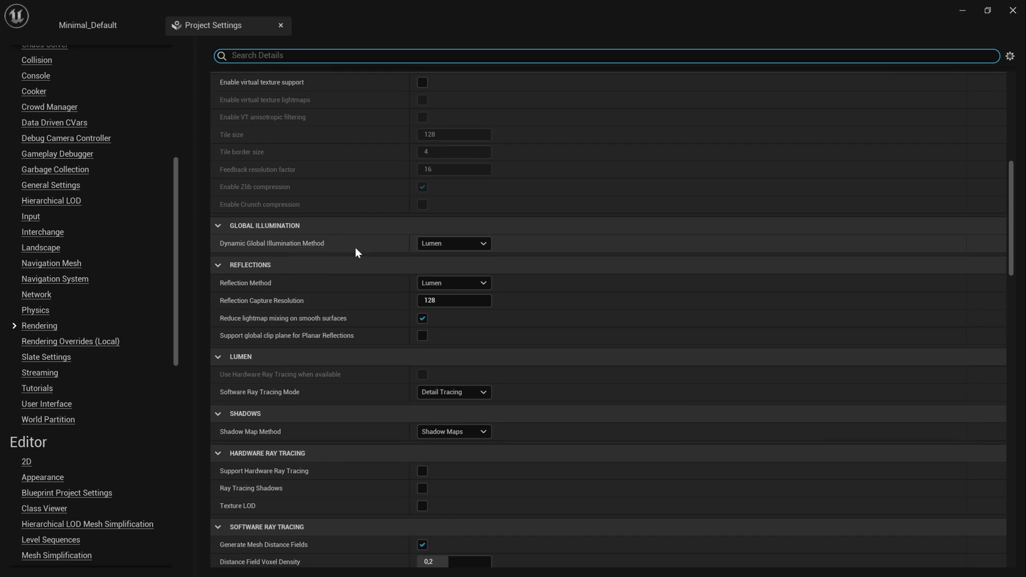
pyautogui.click(451, 245)
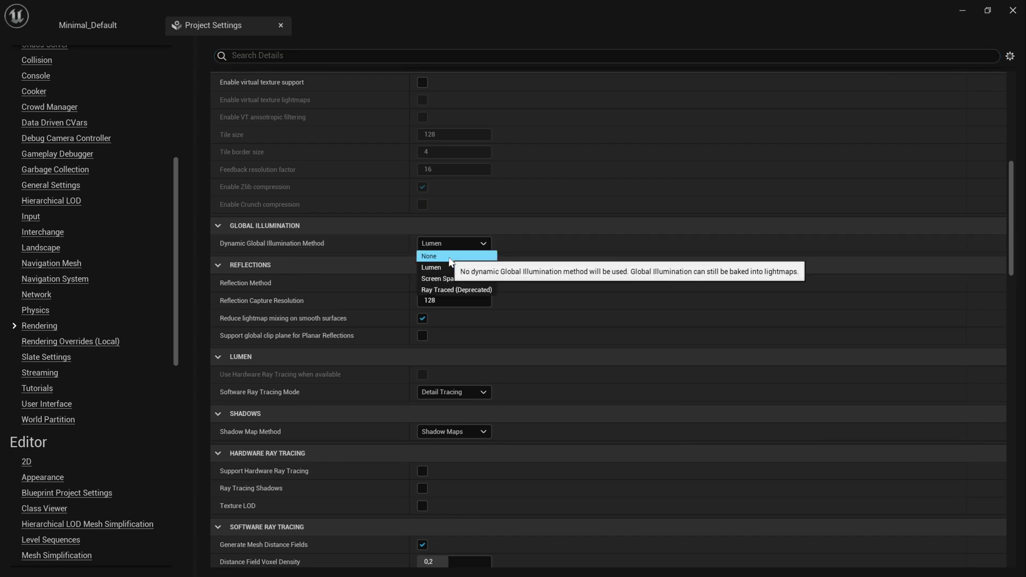
pyautogui.click(447, 256)
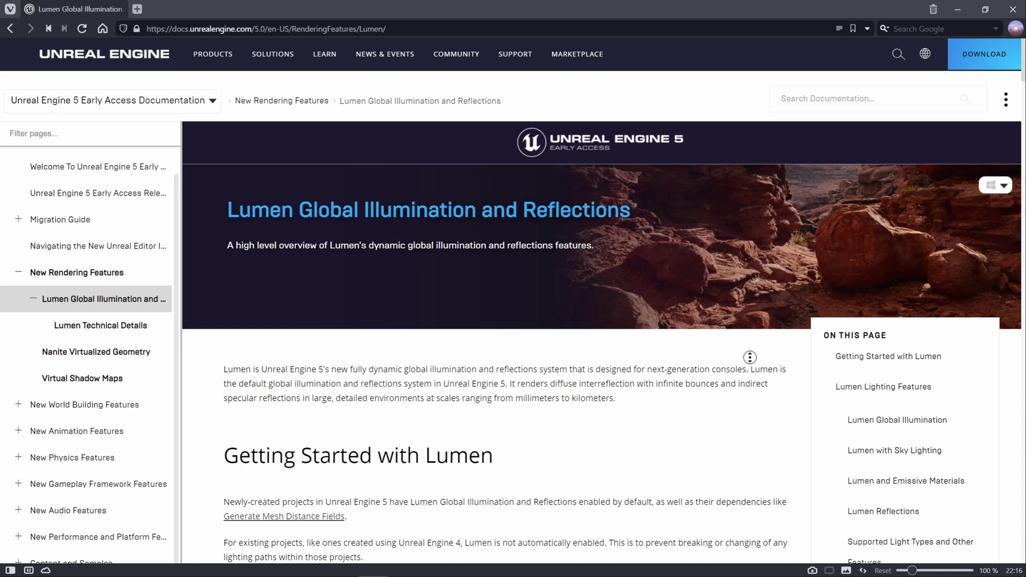
# Scroll the Lumen documentation in Vivaldi through Getting Started, including the warning that lightmaps are hidden
pyautogui.scroll(-1, 750, 367)
pyautogui.scroll(-2, 749, 367)
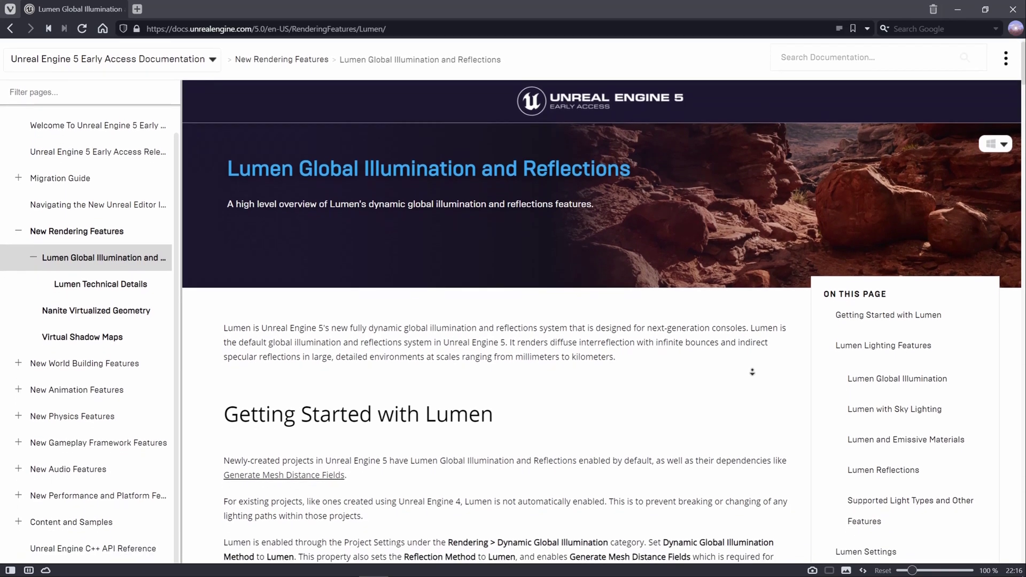
pyautogui.scroll(-2, 755, 371)
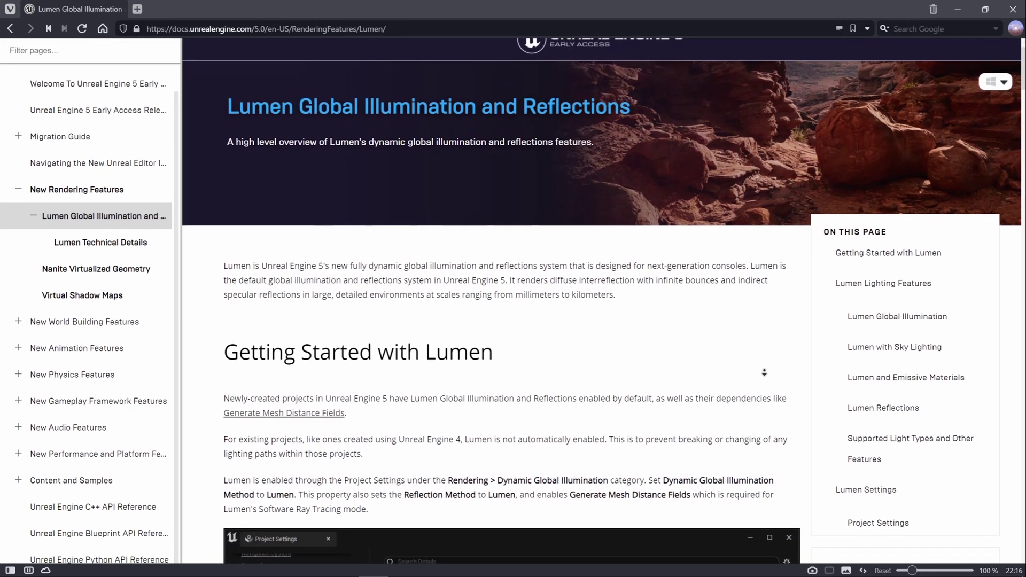
pyautogui.scroll(-2, 764, 371)
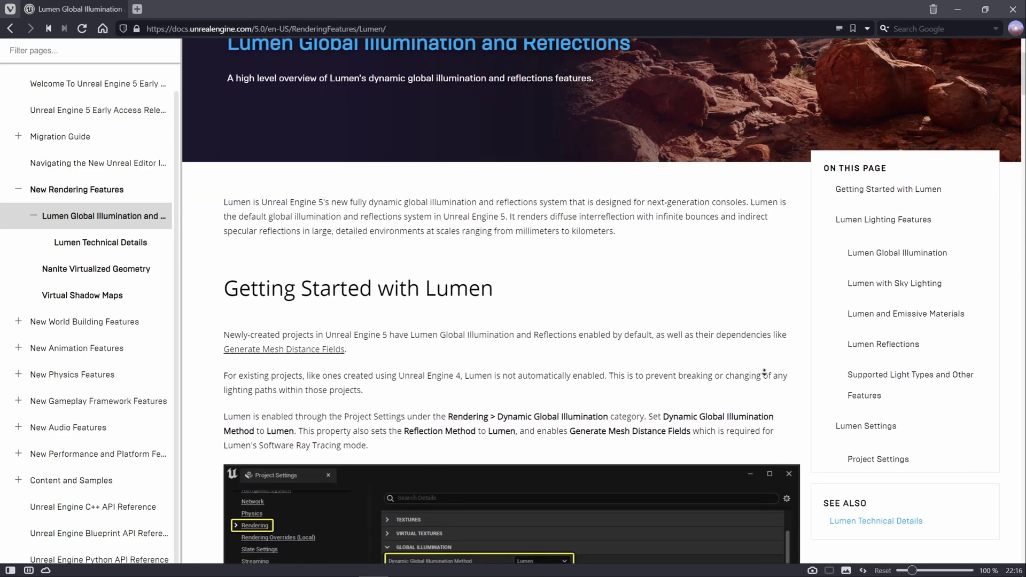
pyautogui.scroll(-2, 764, 373)
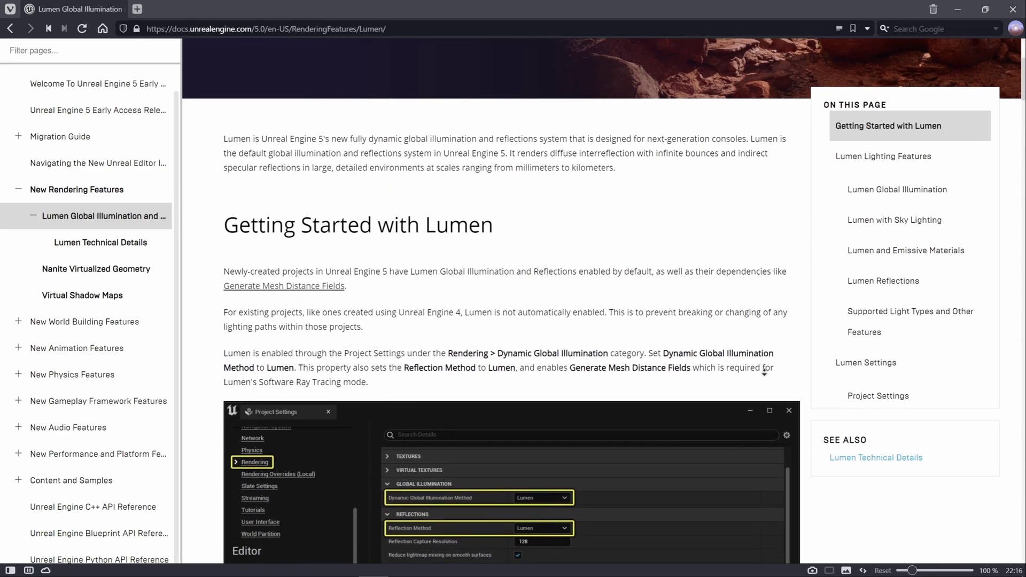
pyautogui.scroll(-2, 764, 372)
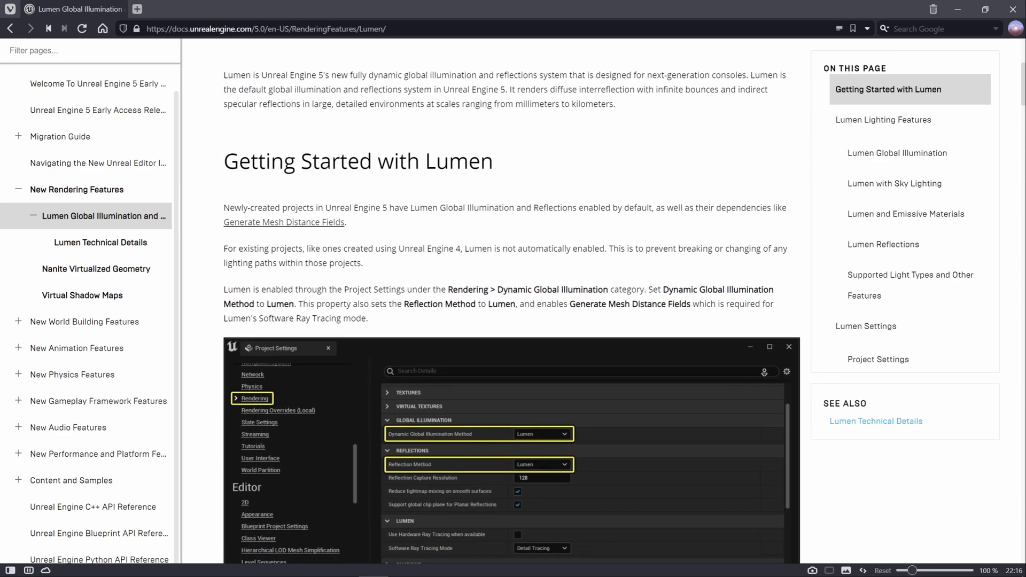
pyautogui.scroll(-2, 764, 373)
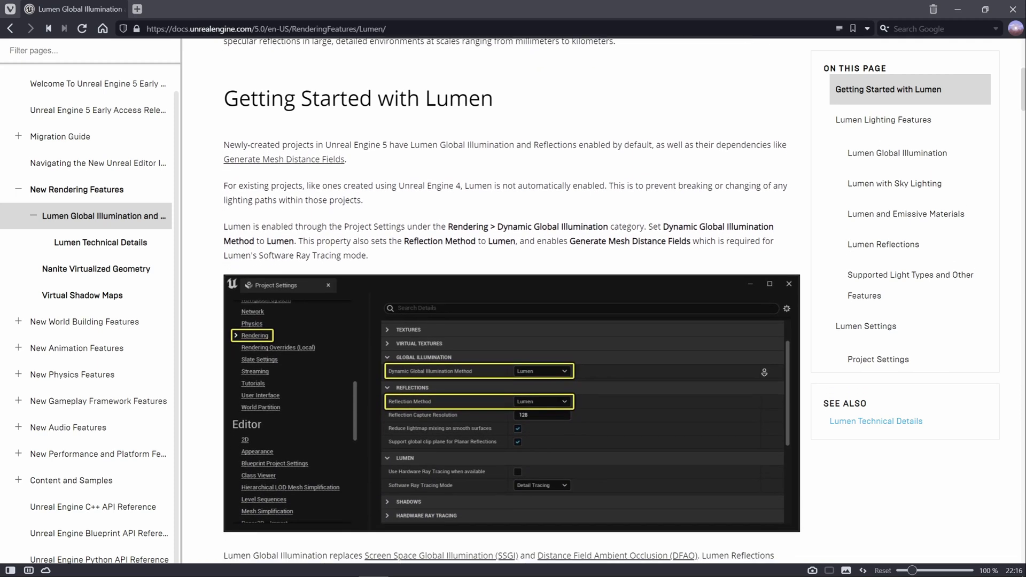
pyautogui.scroll(-1, 764, 372)
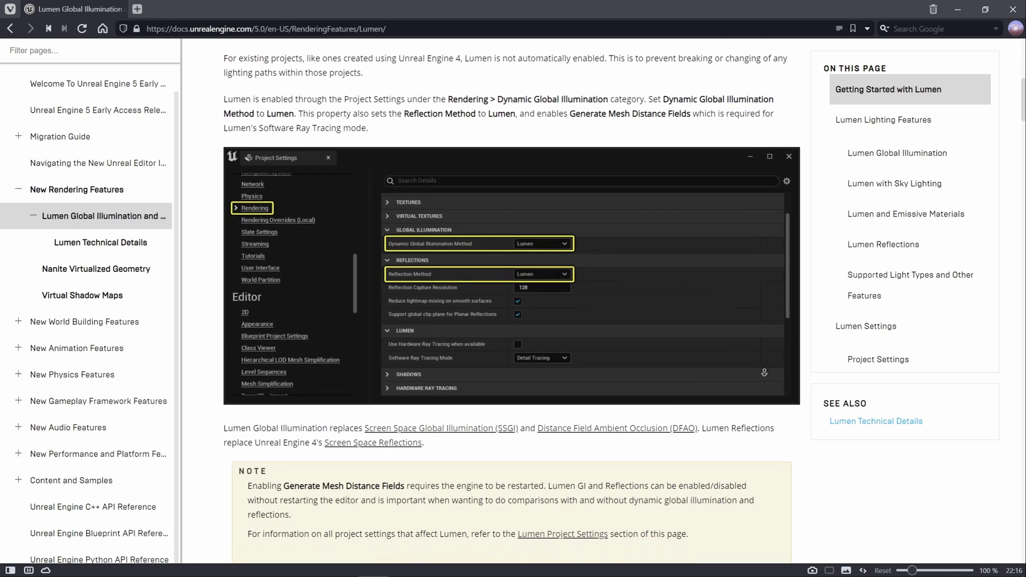
pyautogui.scroll(-2, 764, 372)
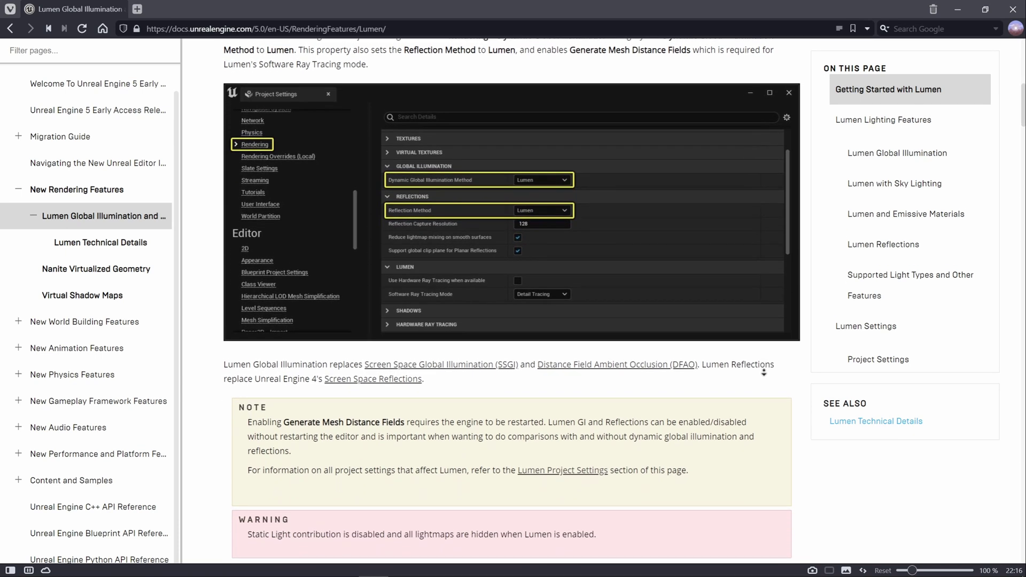
pyautogui.scroll(-2, 764, 372)
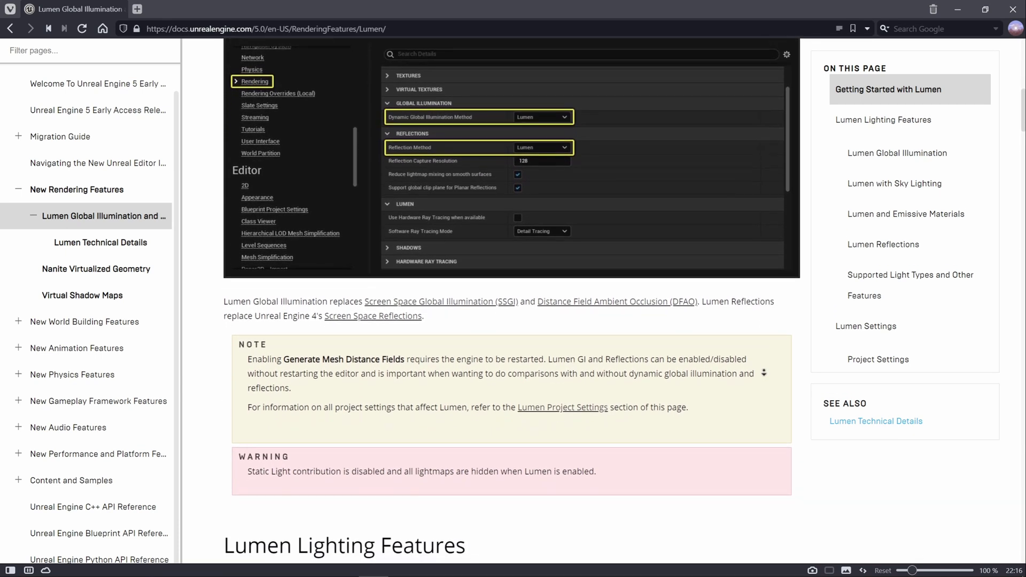